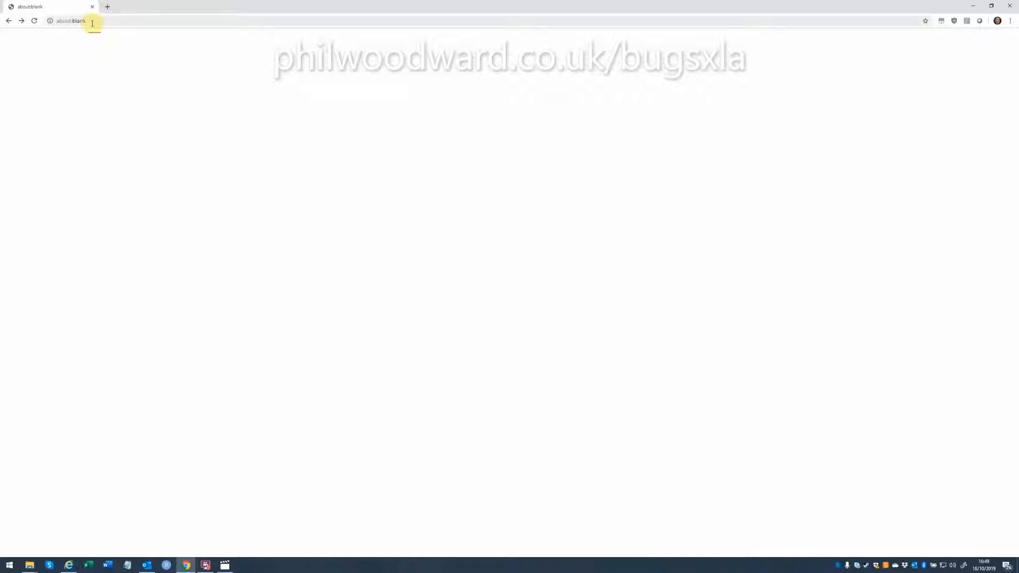
# Go to the BugsXLA website at philwoodward.co.uk/bugsxla.
pyautogui.click(91, 21)
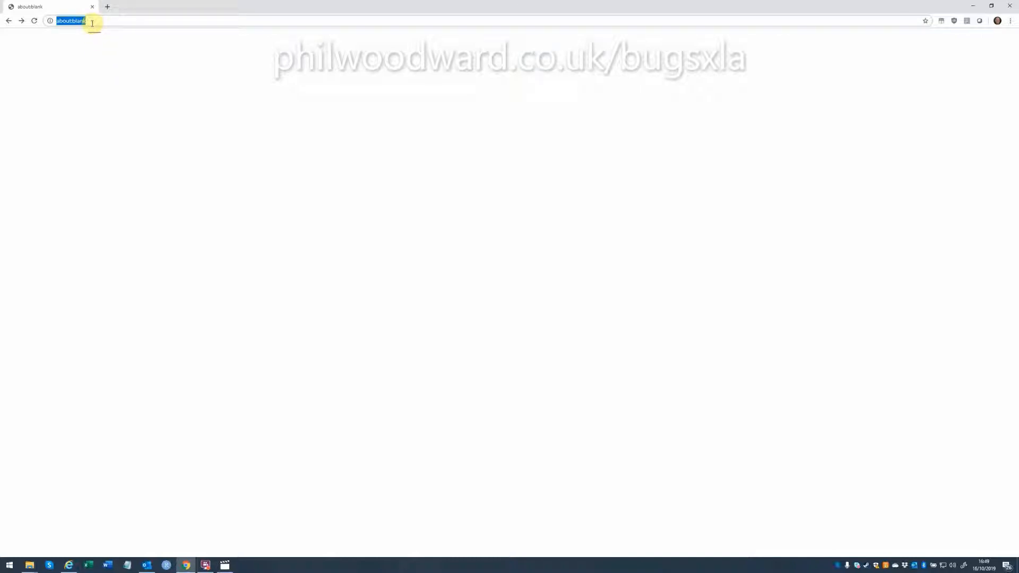
pyautogui.write('philwoodwar')
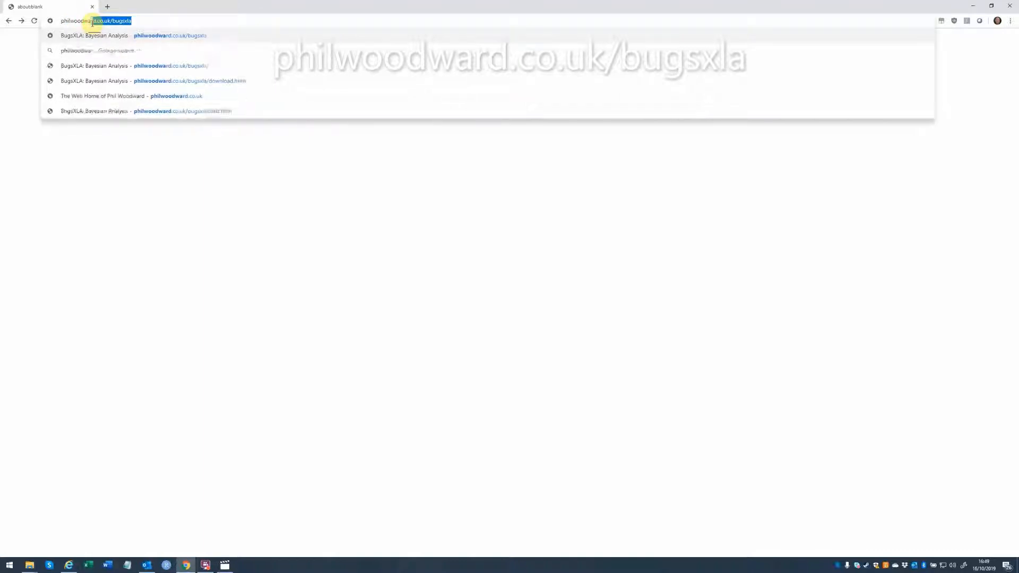
pyautogui.write('d.co.uk/')
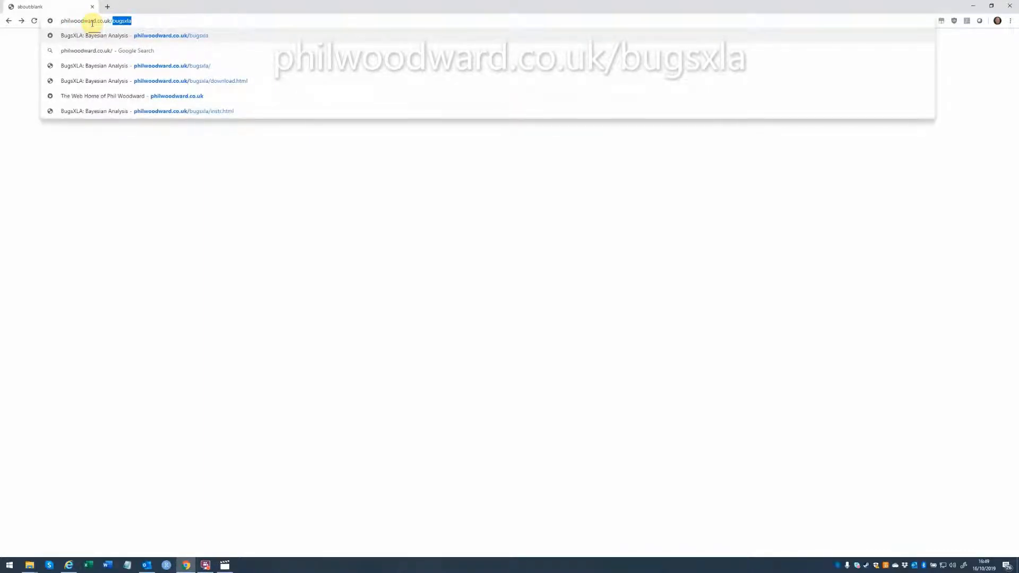
pyautogui.write('bugsxla')
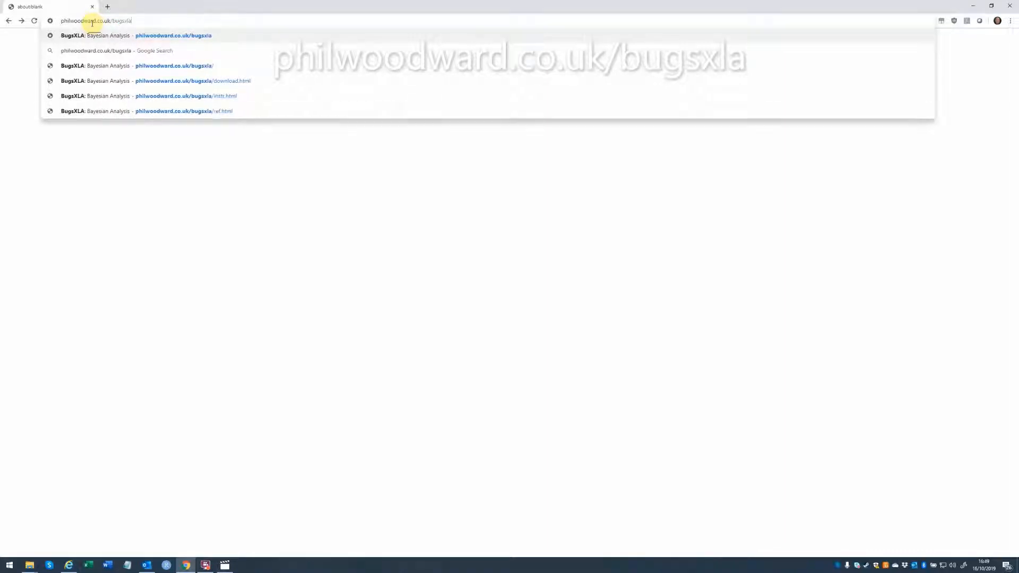
pyautogui.press('Return')
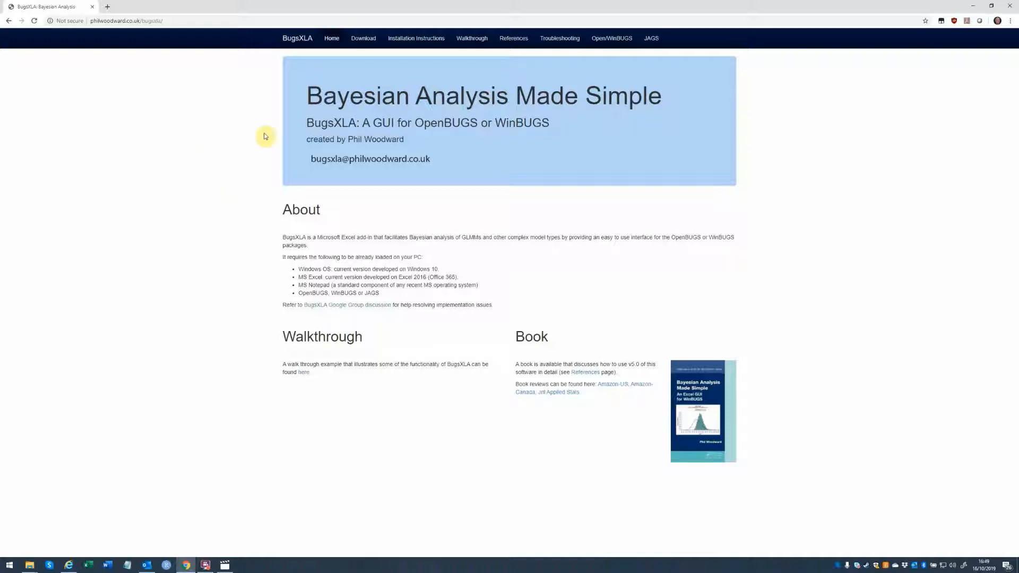
# Review the BugsXLA installation instructions and download BugsXLA v7.0 from the site.
pyautogui.click(424, 40)
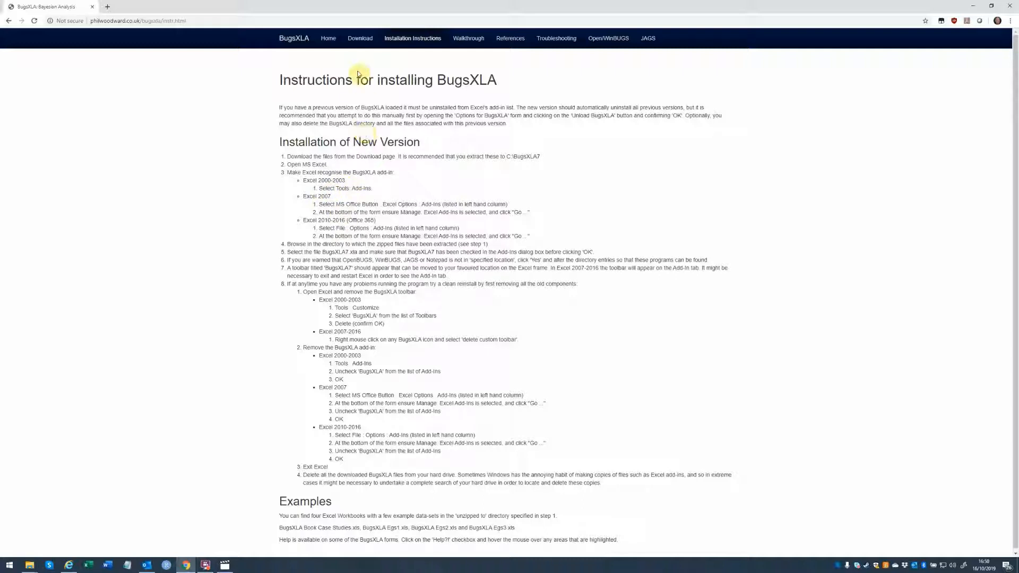
pyautogui.click(365, 40)
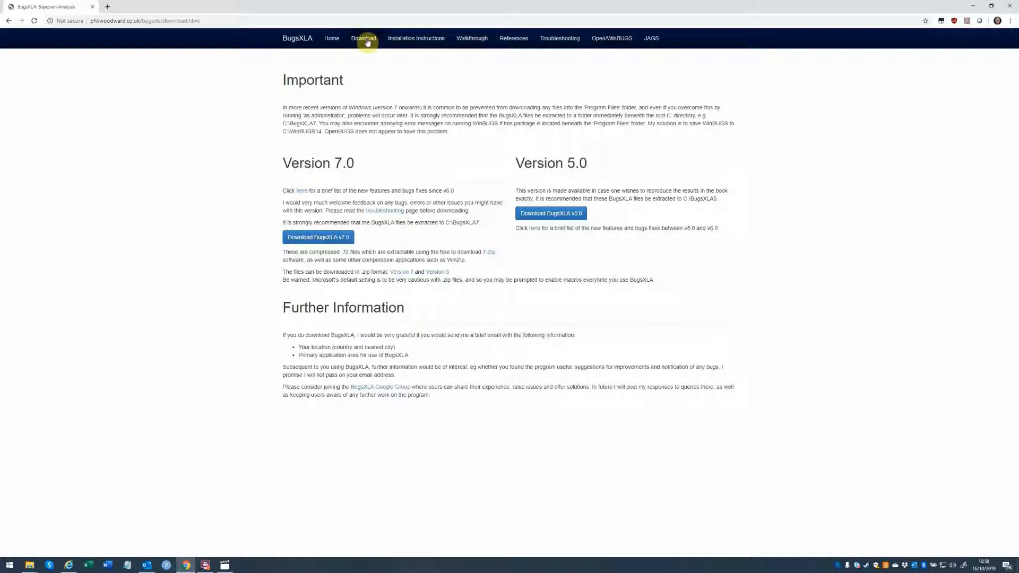
pyautogui.click(326, 239)
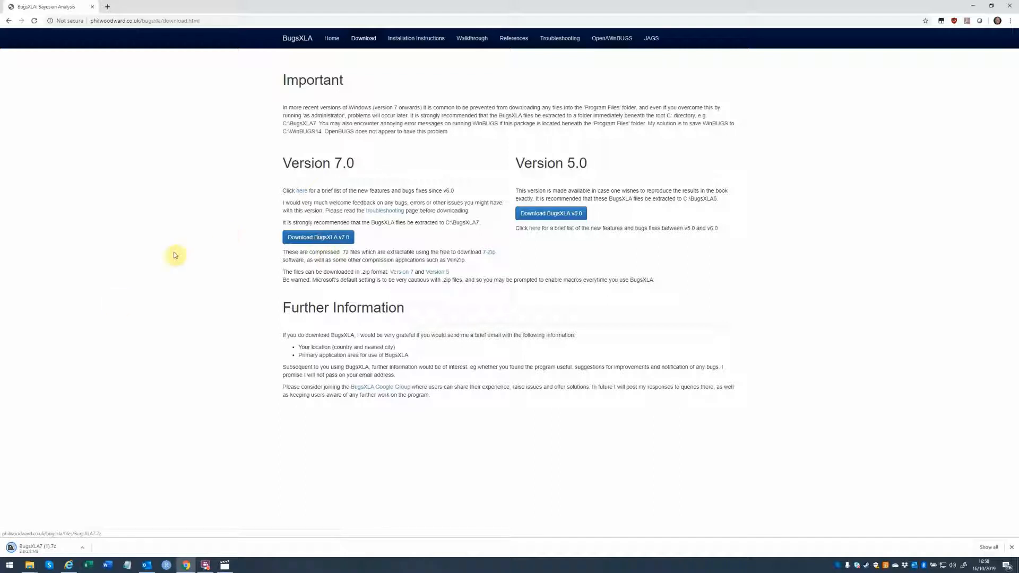
# Open the downloaded BugsXLA7 archive and extract all its files to c:\bugsxla7.
pyautogui.click(33, 550)
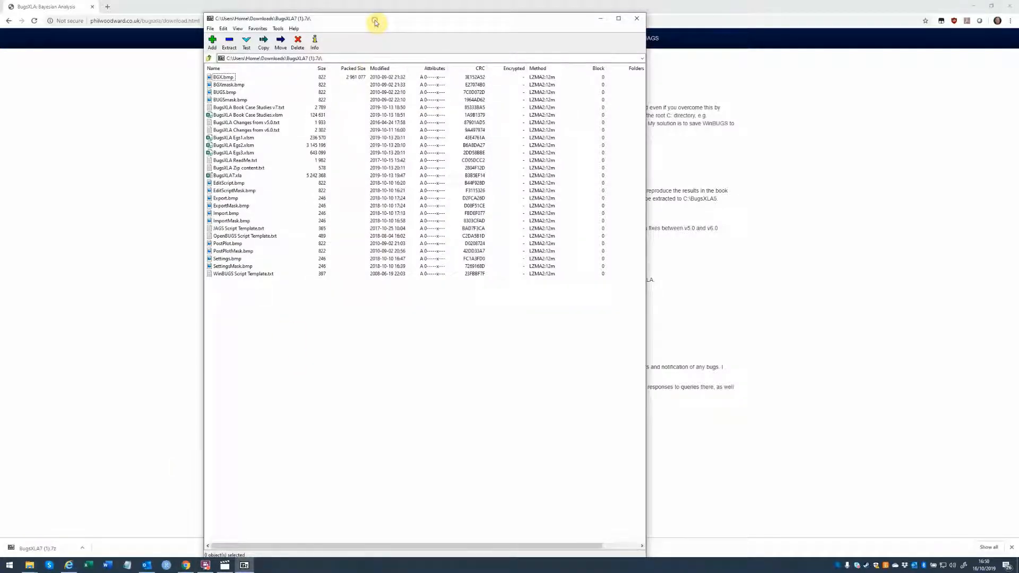
pyautogui.moveTo(375, 22); pyautogui.dragTo(382, 341)
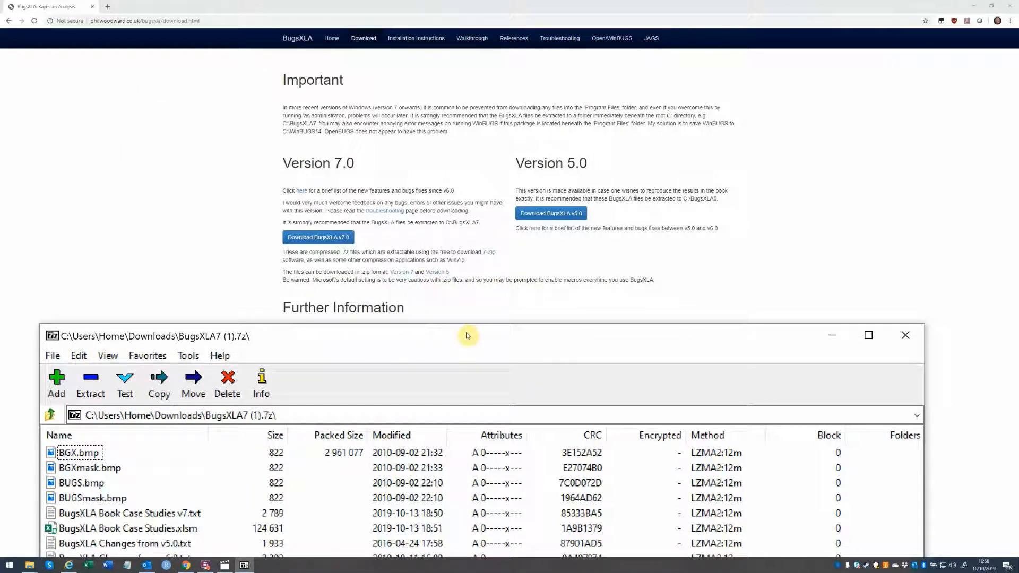
pyautogui.moveTo(466, 335); pyautogui.dragTo(494, 32)
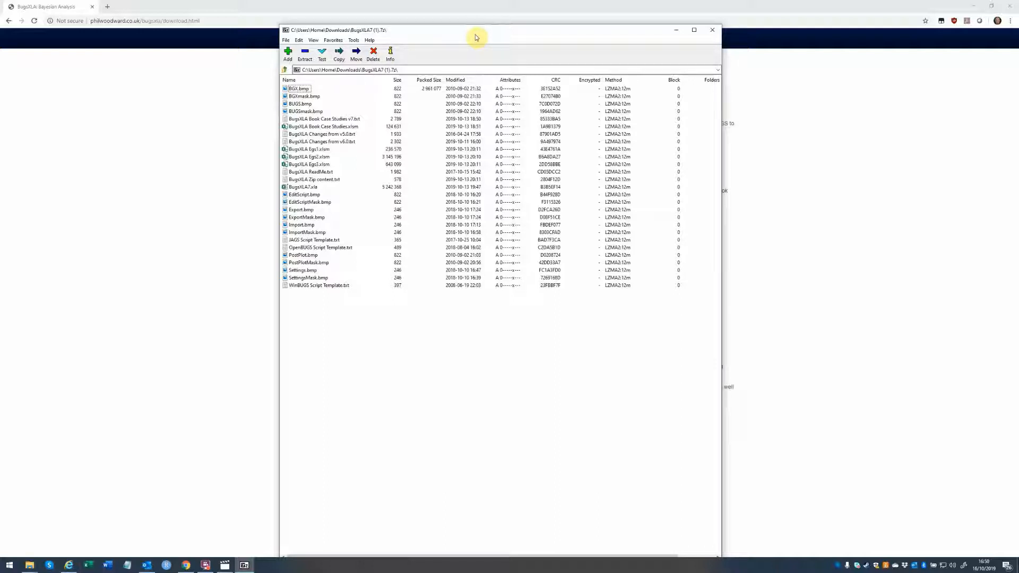
pyautogui.click(305, 53)
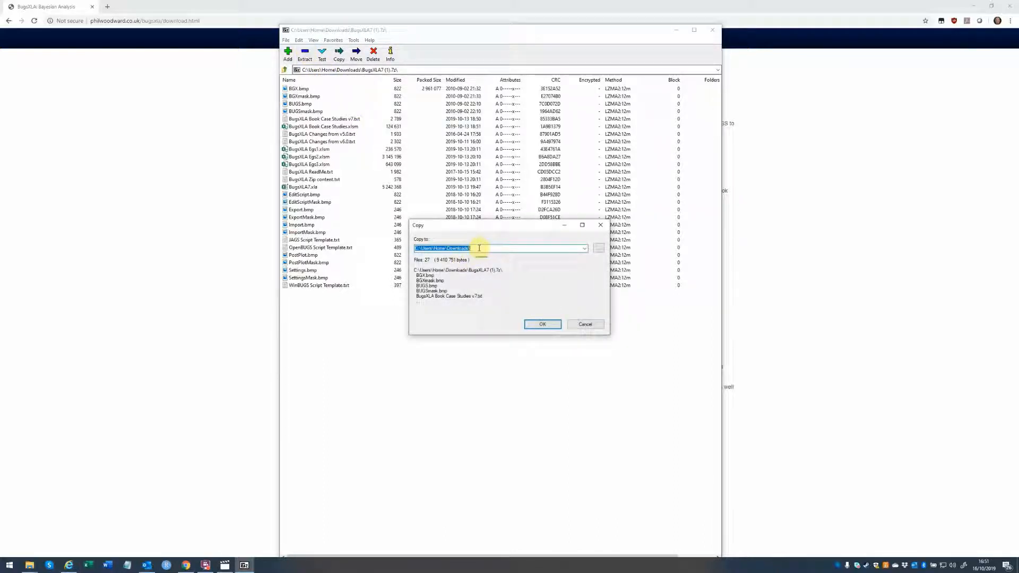
pyautogui.write('c:\\bugsxla7')
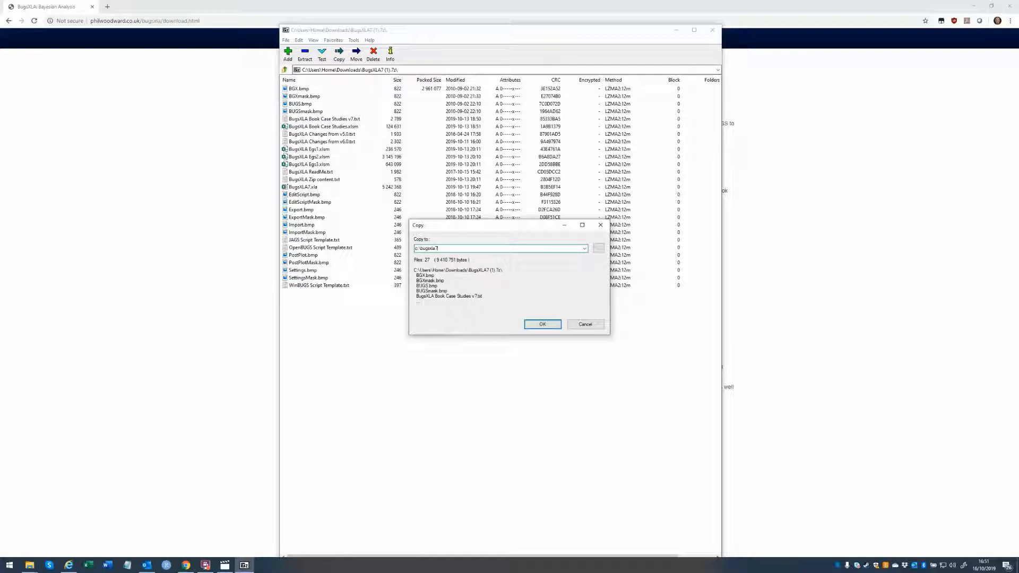
pyautogui.click(543, 324)
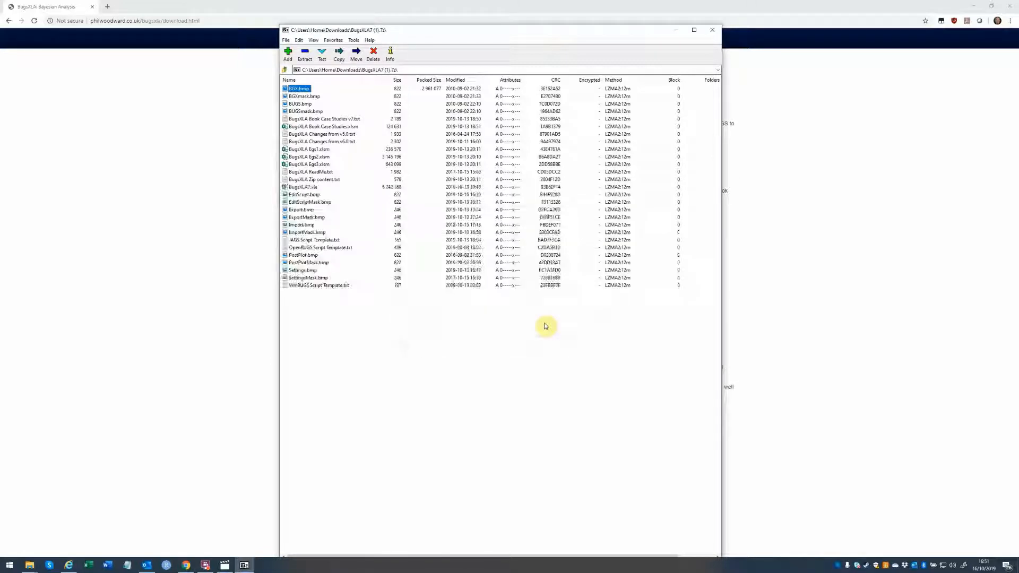
# Switch to File Explorer and open the example workbook BugsXLA Egs1.xlsm from the bugsxla7 folder on drive C.
pyautogui.click(32, 567)
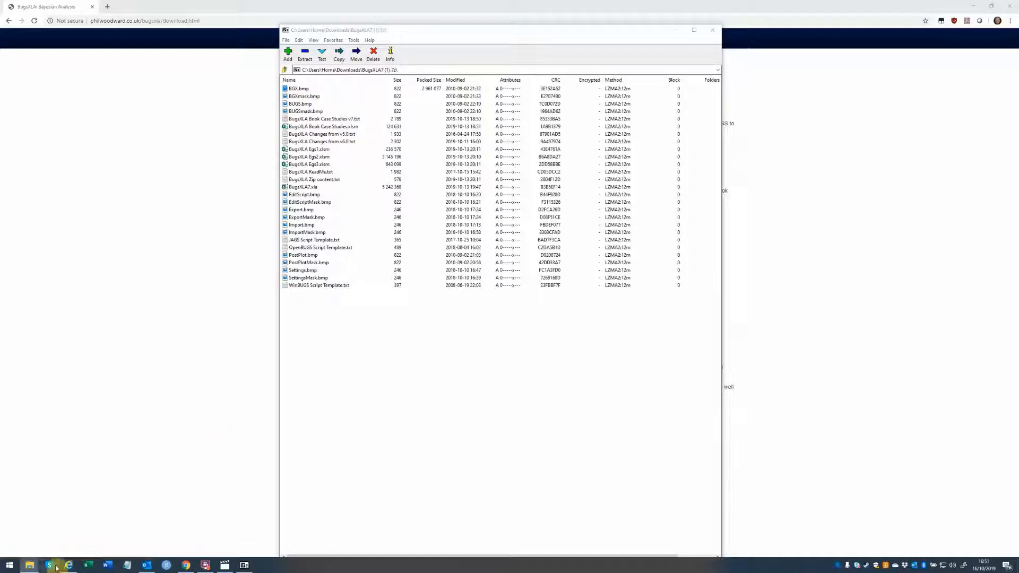
pyautogui.click(30, 566)
pyautogui.click(111, 540)
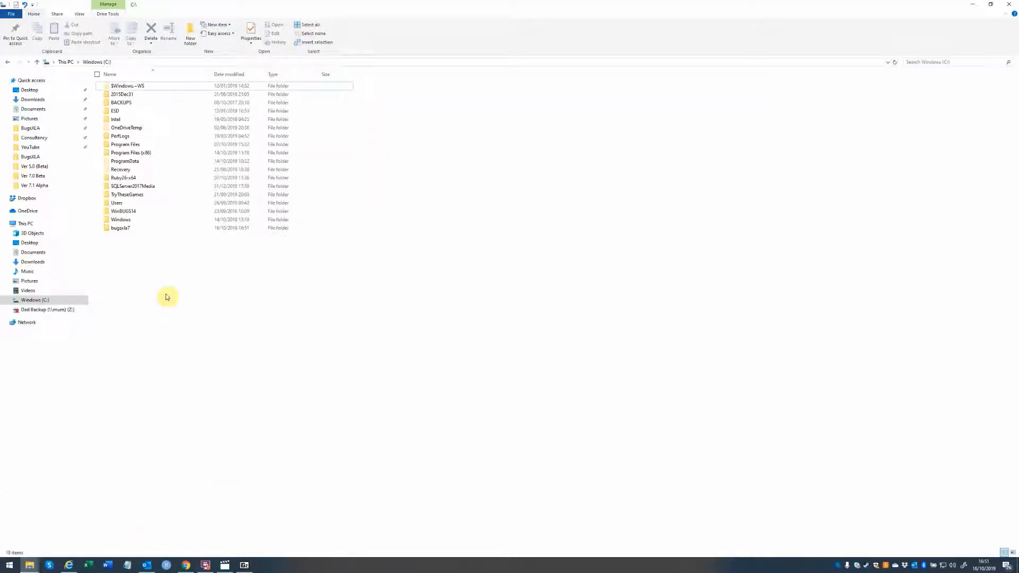
pyautogui.doubleClick(122, 229)
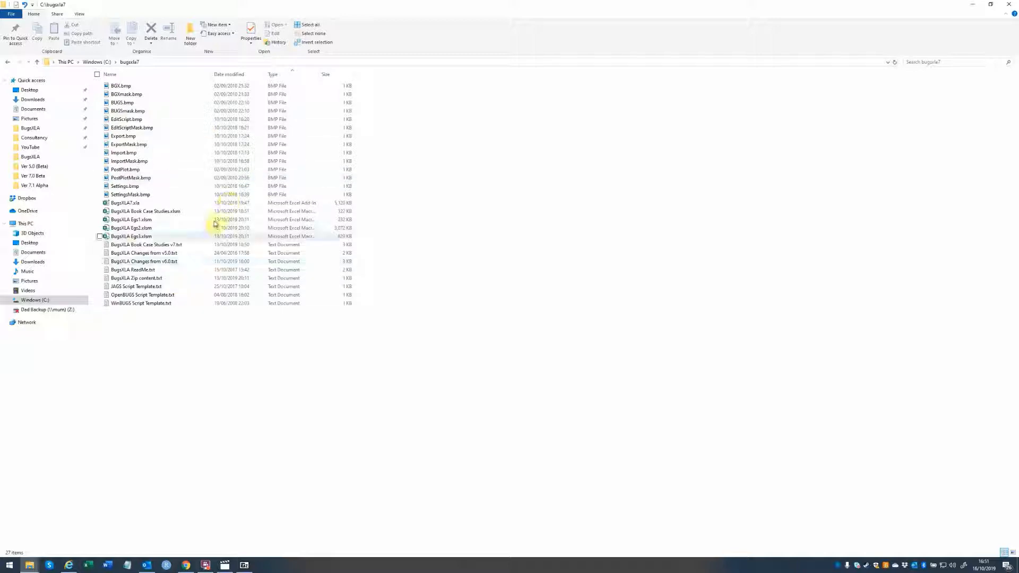
pyautogui.click(128, 220)
pyautogui.doubleClick(128, 220)
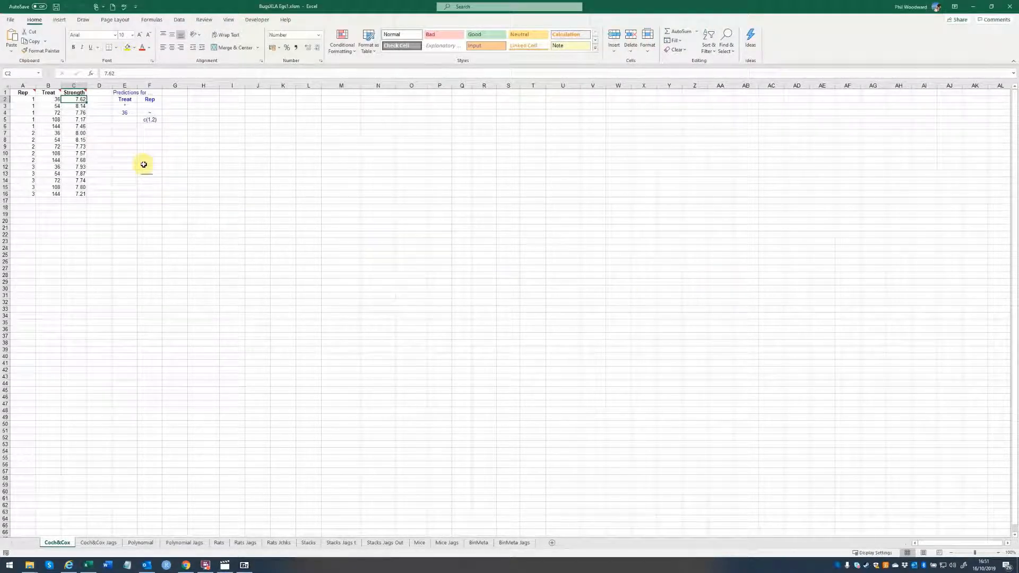
# Load BugsXLA7.xla from C:\bugsxla7 as an Excel add-in and agree to stop showing its maximum-samples message in future.
pyautogui.click(10, 20)
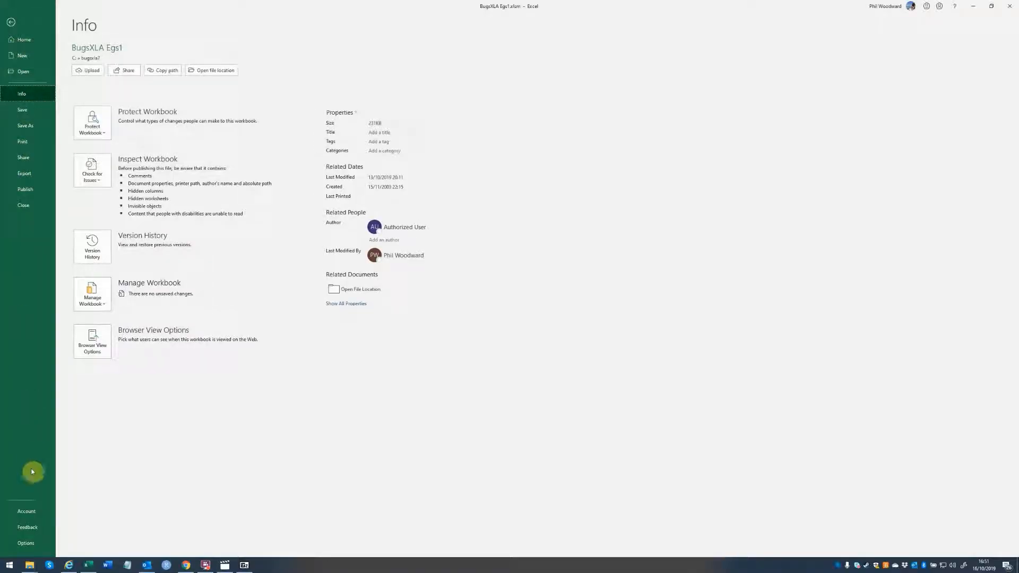
pyautogui.click(27, 545)
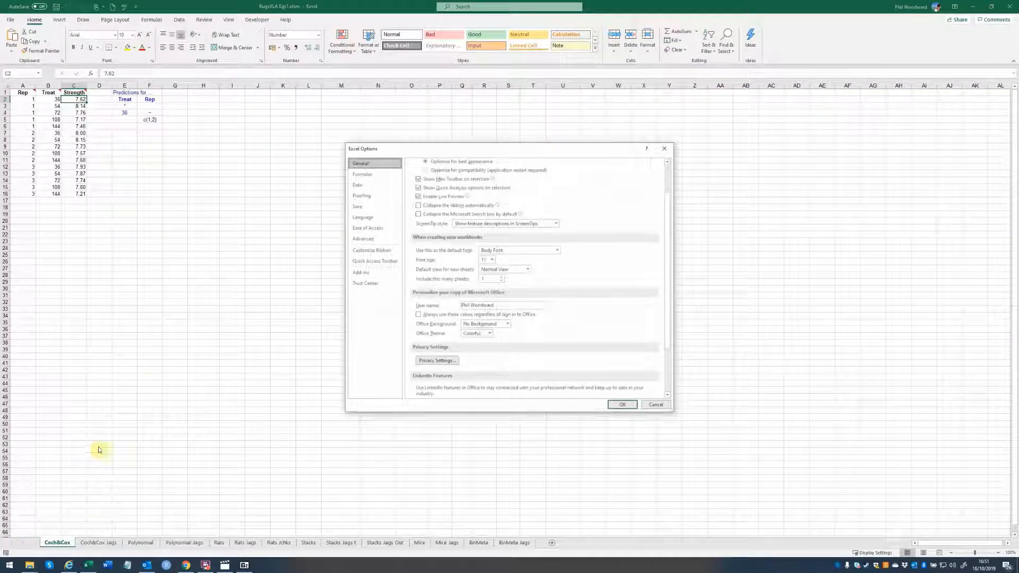
pyautogui.click(360, 274)
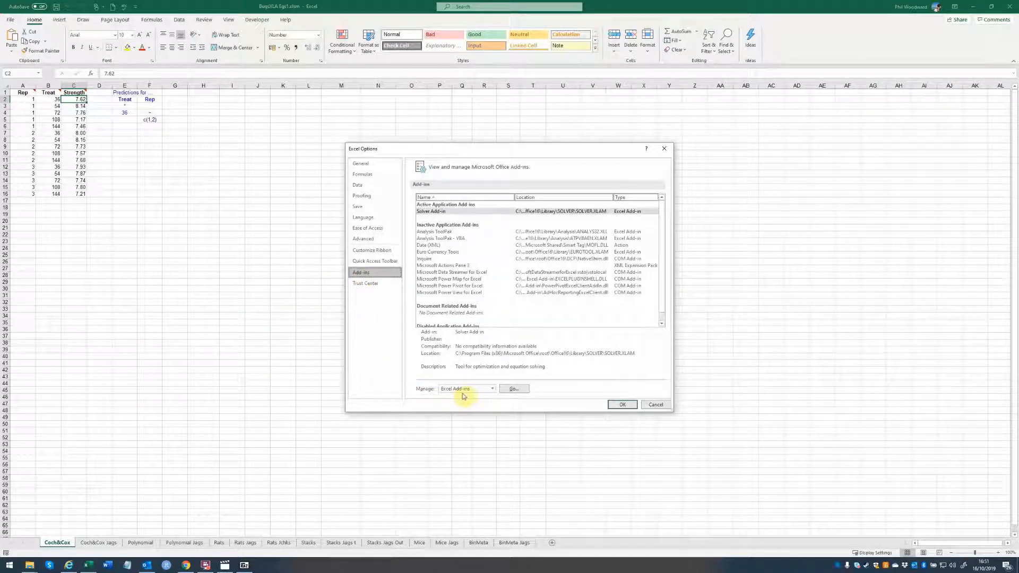
pyautogui.click(517, 389)
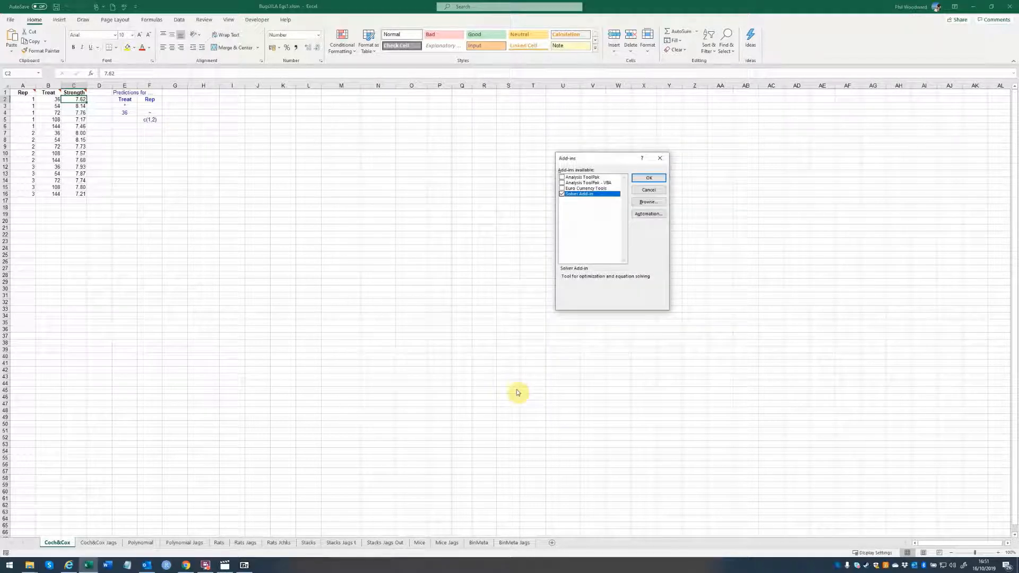
pyautogui.click(651, 203)
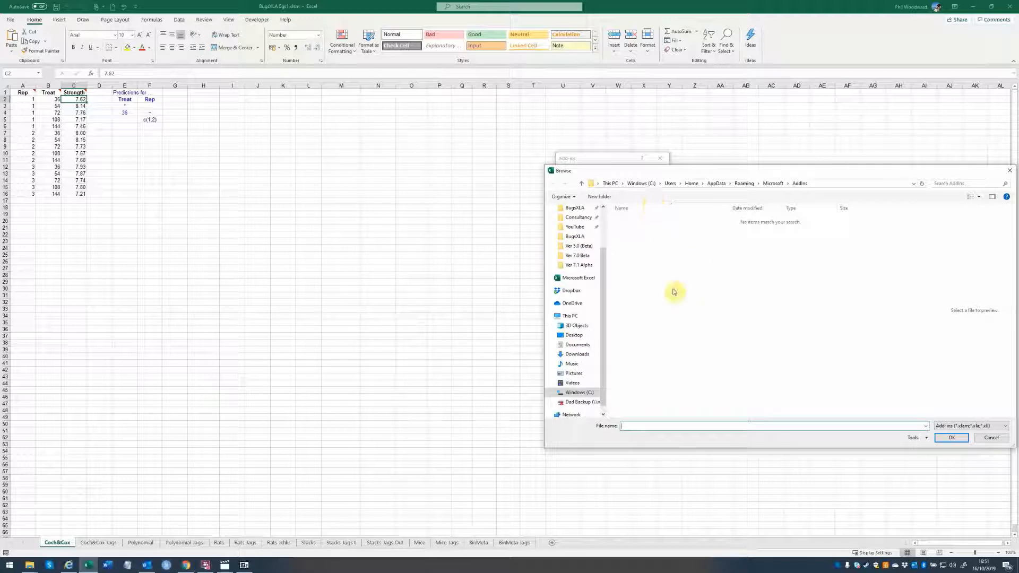
pyautogui.click(579, 393)
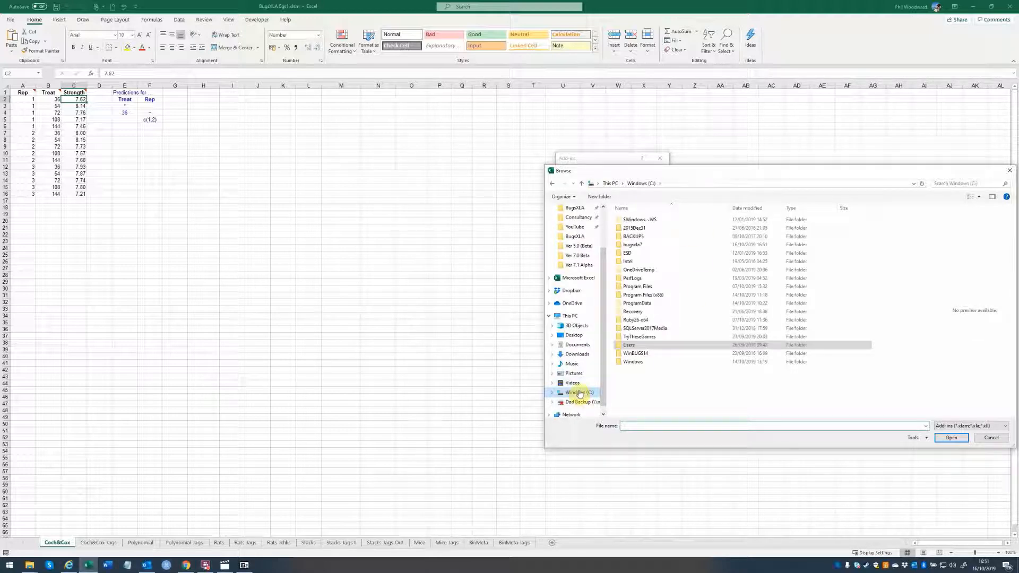
pyautogui.doubleClick(634, 246)
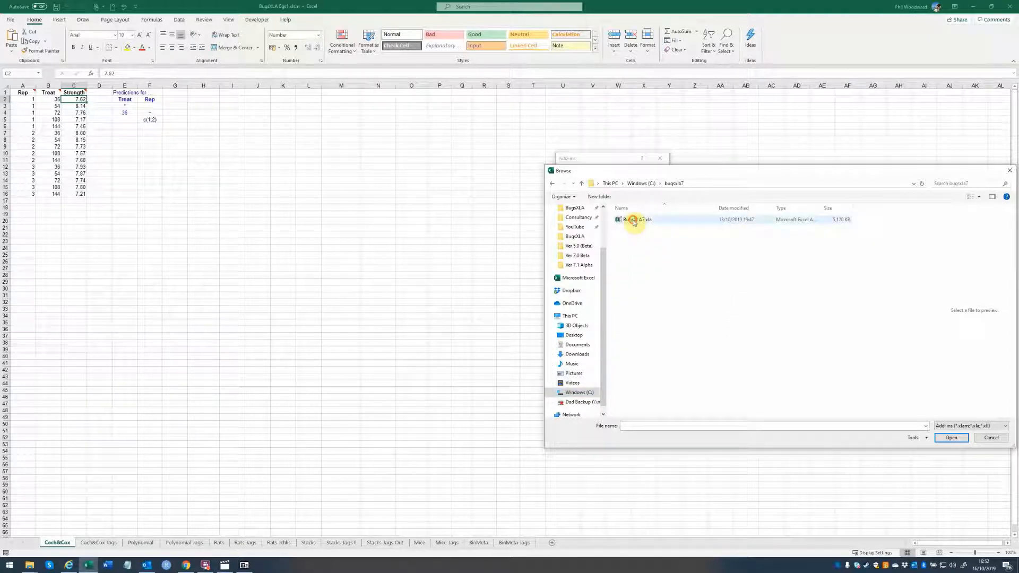
pyautogui.click(633, 222)
pyautogui.click(951, 438)
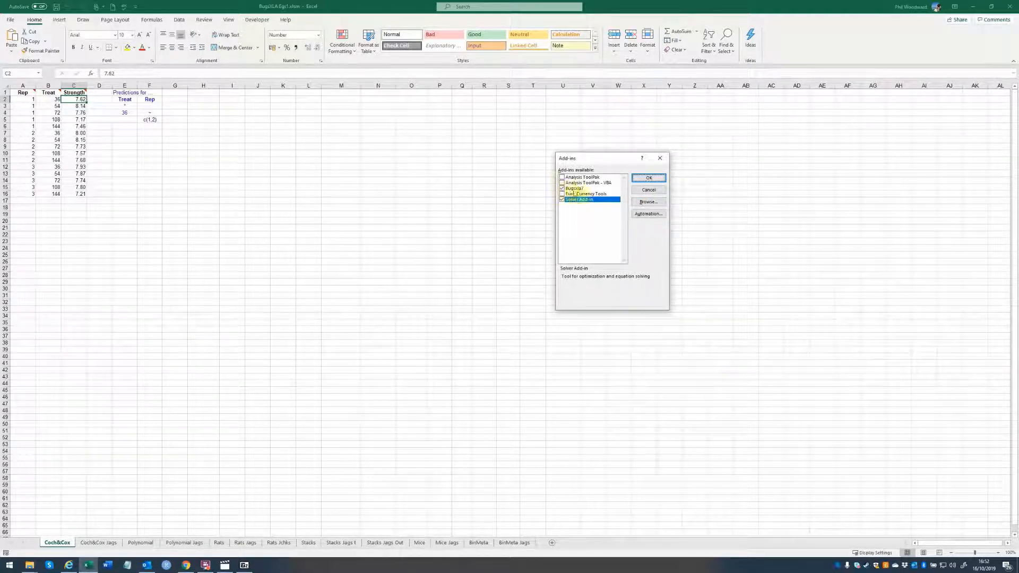
pyautogui.click(648, 178)
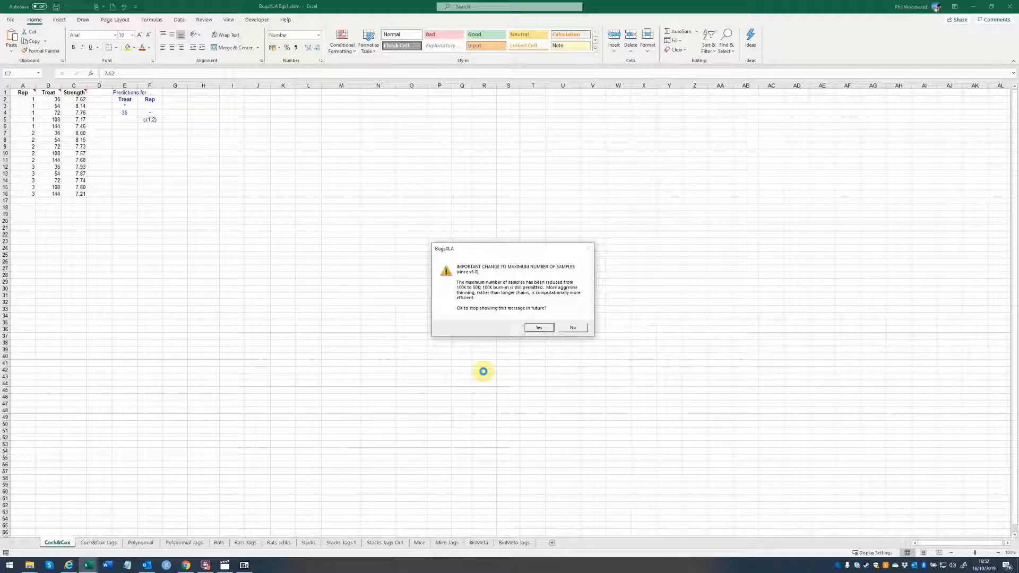
pyautogui.click(540, 327)
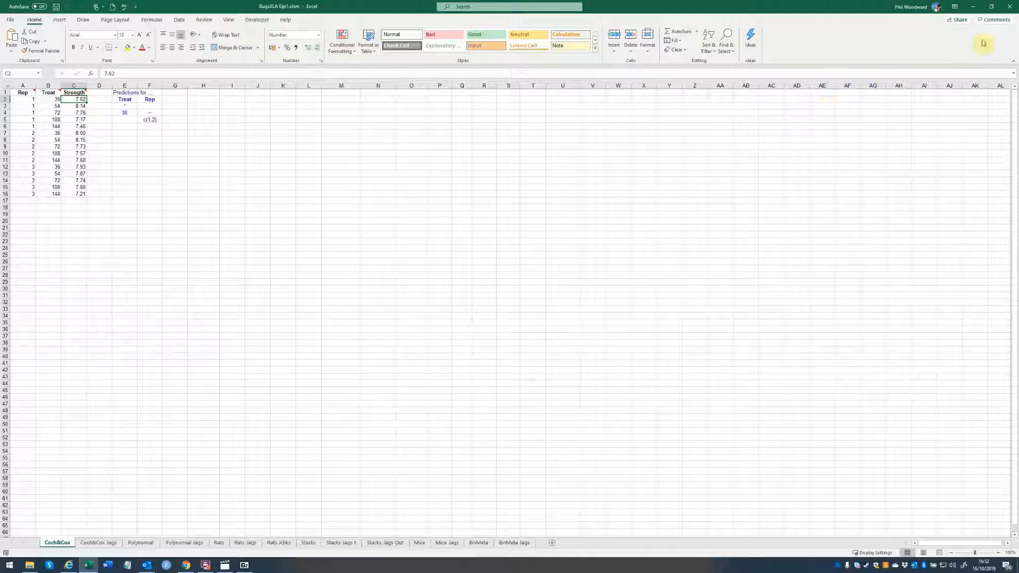
# Restart Excel by closing and reopening BugsXLA Egs1.xlsm, and display the add-in's custom toolbar.
pyautogui.click(1010, 6)
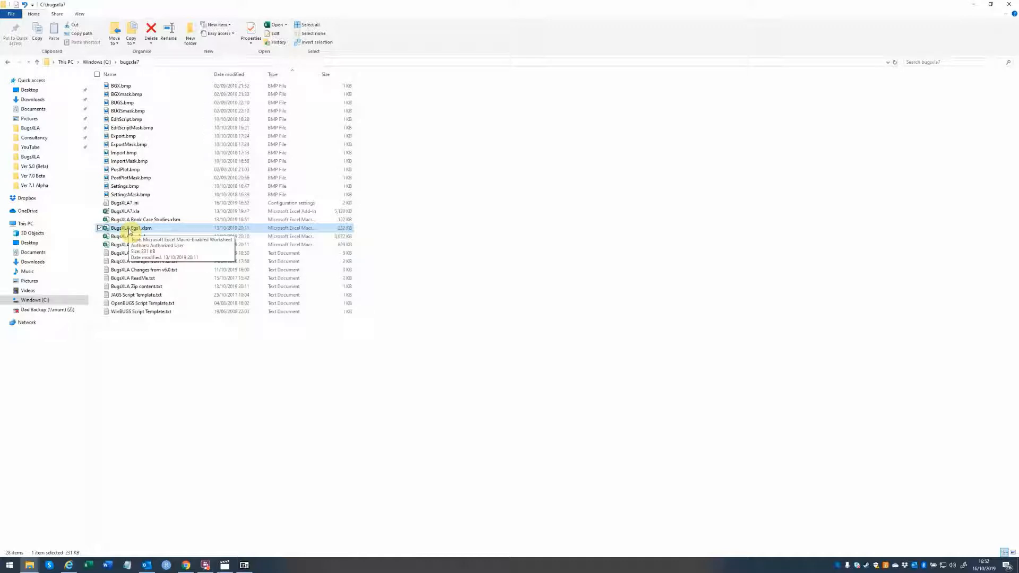
pyautogui.doubleClick(129, 230)
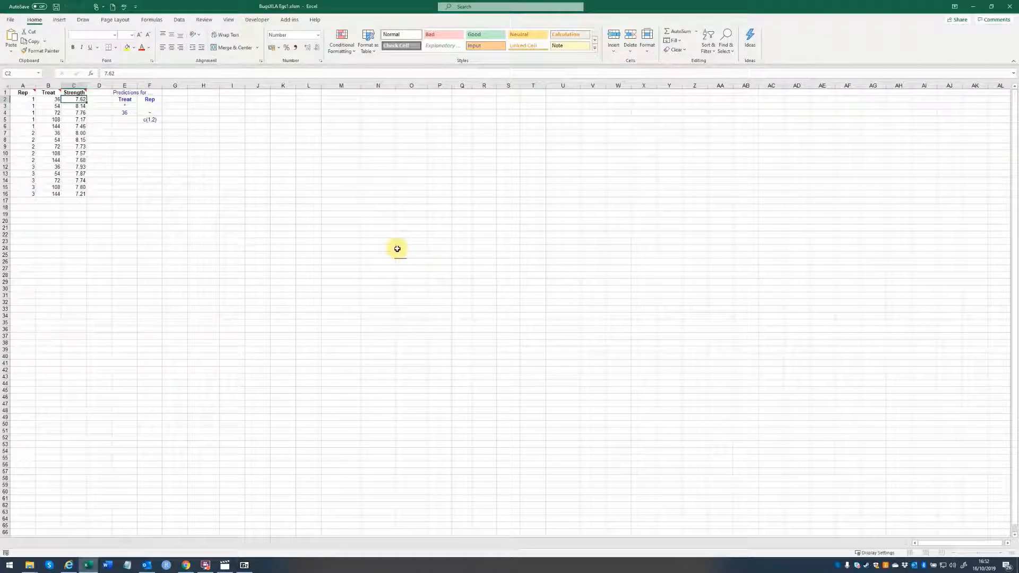
pyautogui.click(290, 20)
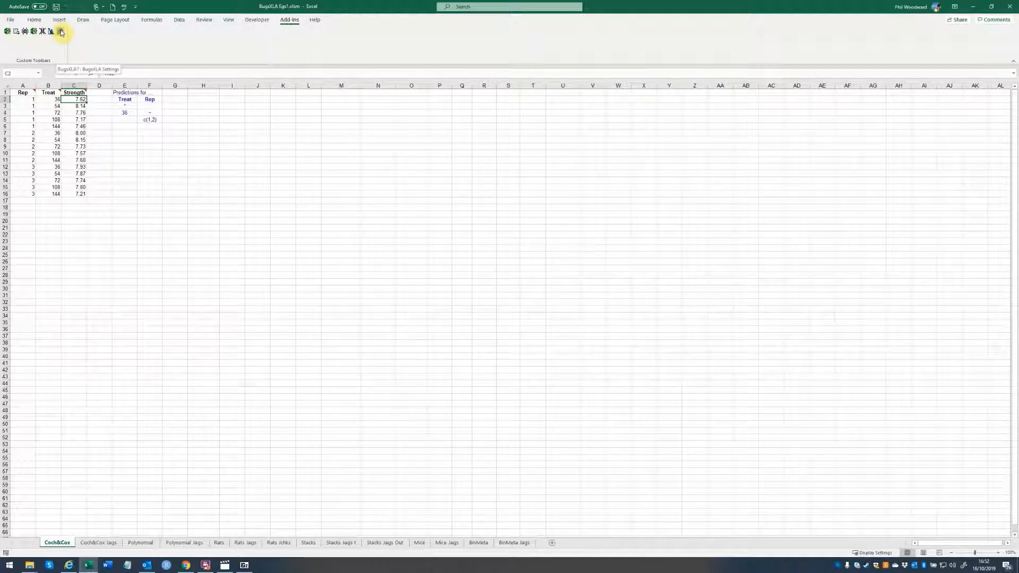
# Review the BugsXLA general settings for the BUGS version and program directories, and exit without saving.
pyautogui.click(61, 32)
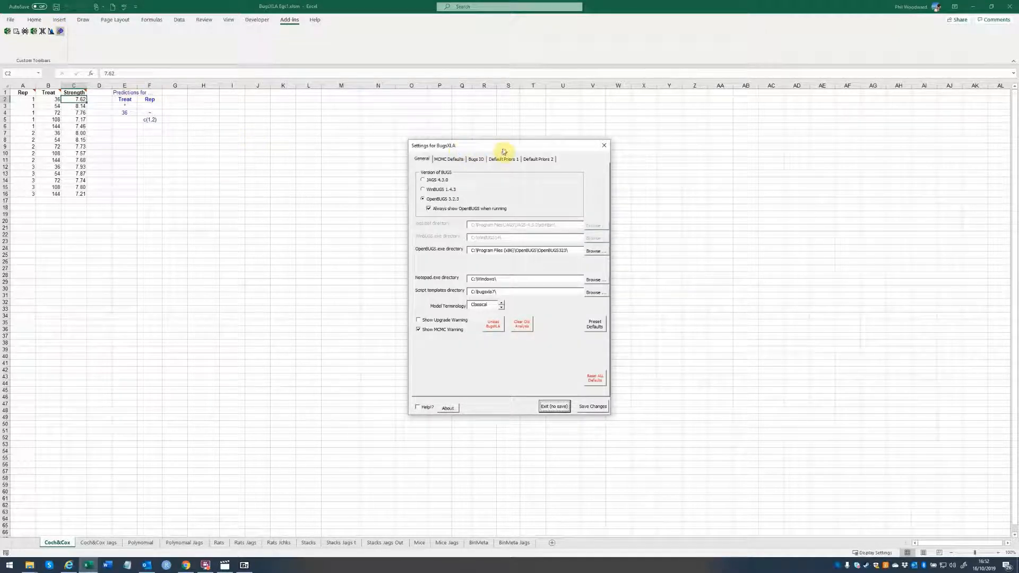
pyautogui.moveTo(503, 150); pyautogui.dragTo(272, 130)
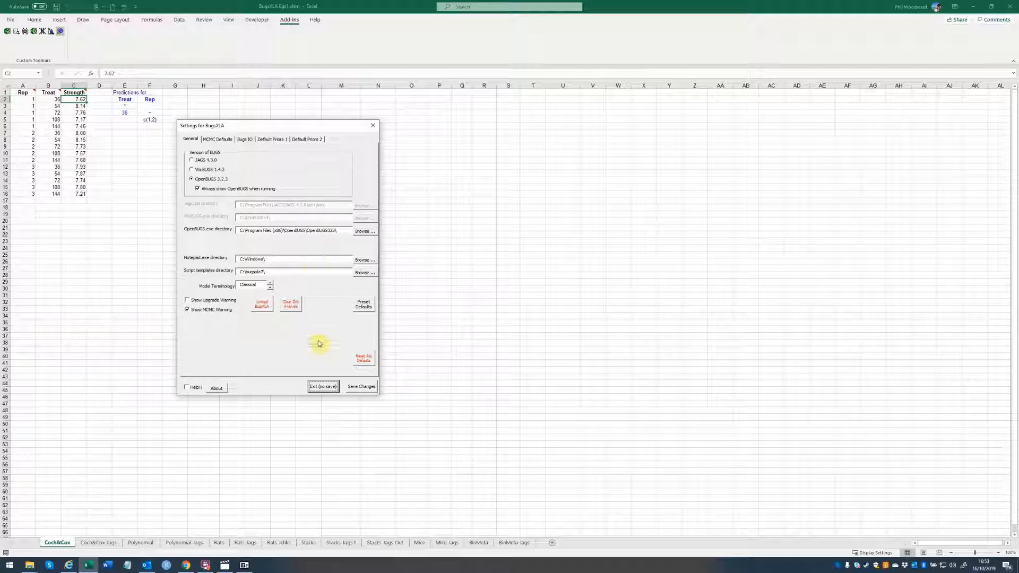
pyautogui.click(323, 387)
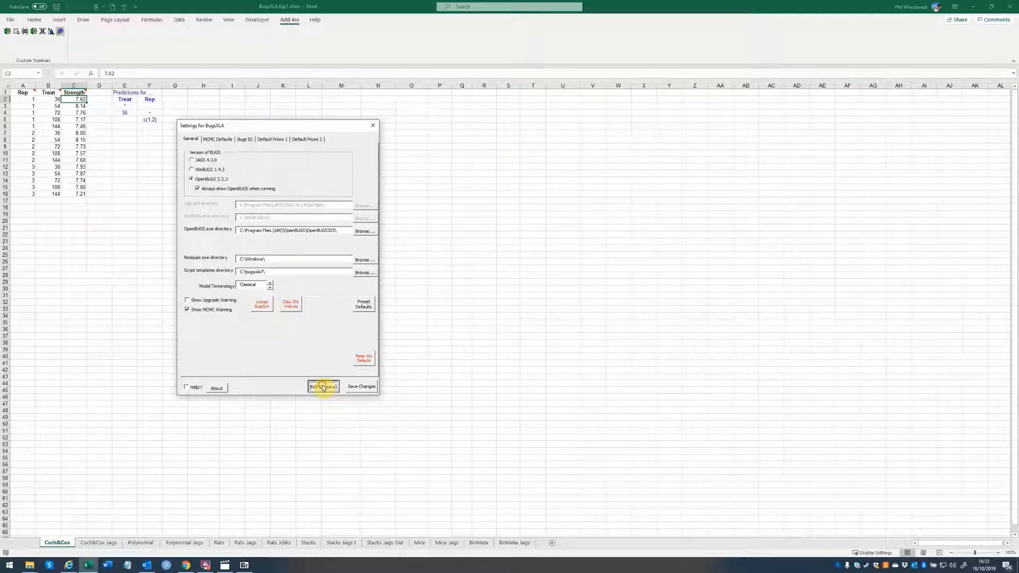